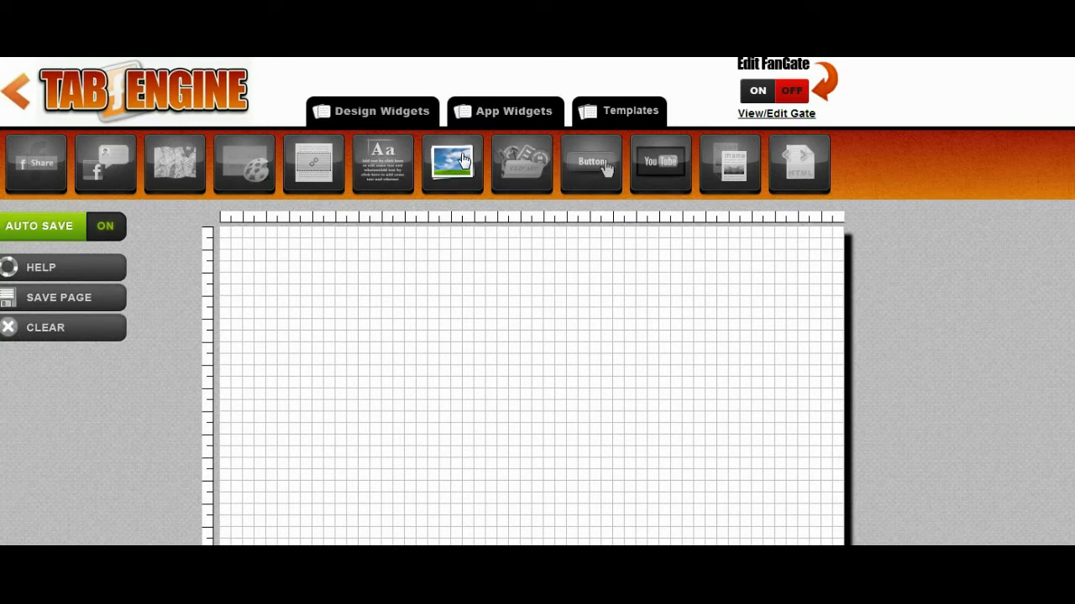
# Step: Place an Image widget on the canvas and upload coupon_back.jpg as the dashed-border coupon background
pyautogui.moveTo(462, 160); pyautogui.dragTo(351, 355)
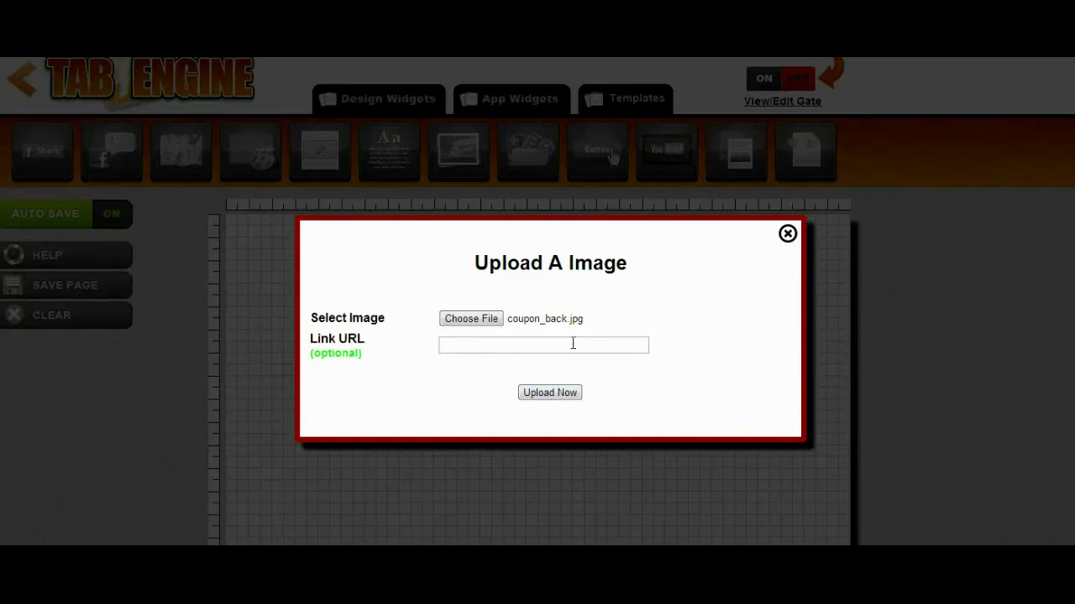
pyautogui.click(562, 394)
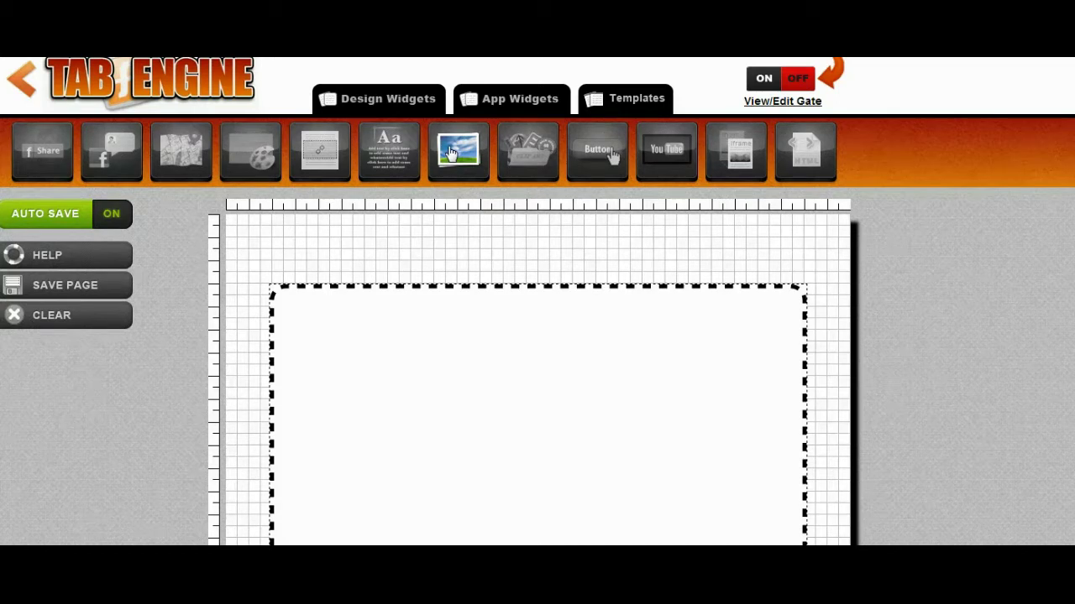
# Step: Add the fan-offer headline, a large blue '20% OFF' and 'Your next in store purchase!', then shorten the coupon
pyautogui.moveTo(410, 153); pyautogui.dragTo(355, 350)
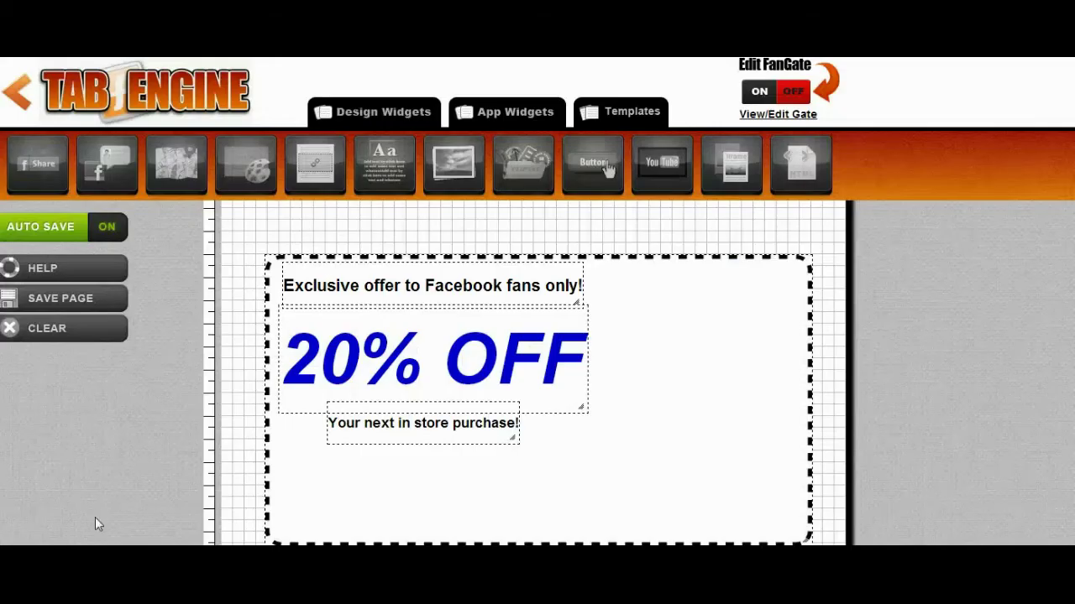
pyautogui.scroll(-1, 597, 359)
pyautogui.scroll(1, 600, 360)
pyautogui.scroll(-2, 579, 409)
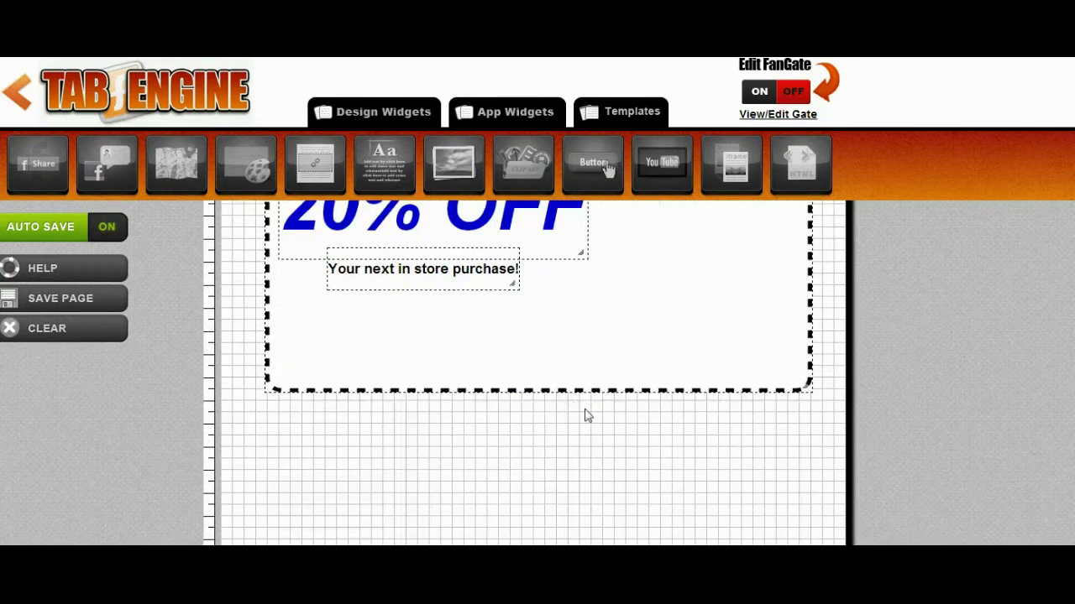
pyautogui.scroll(1, 588, 416)
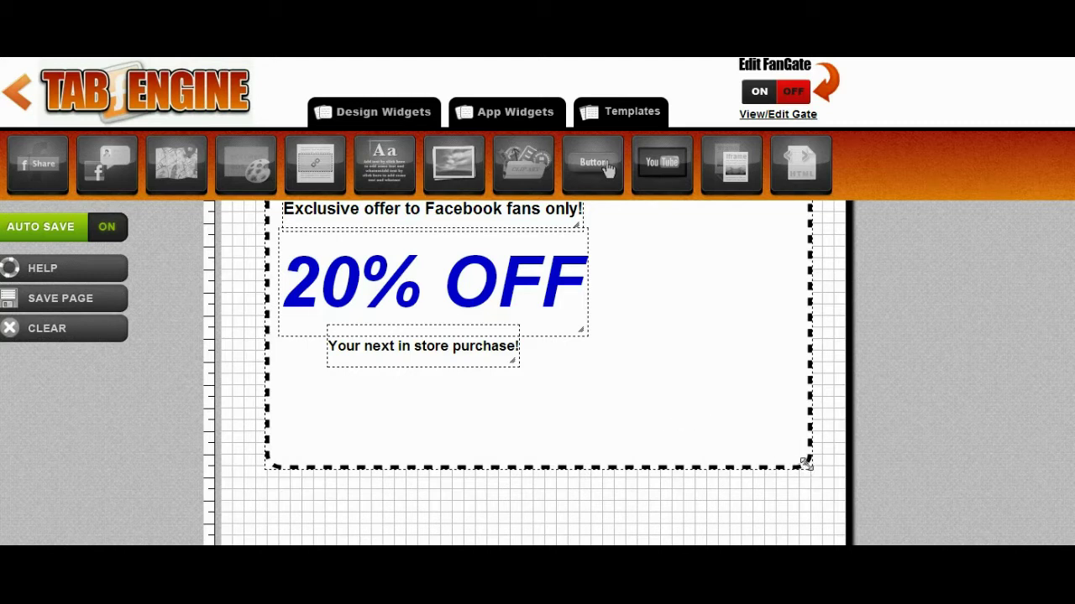
pyautogui.moveTo(803, 462); pyautogui.dragTo(816, 408)
pyautogui.scroll(2, 717, 424)
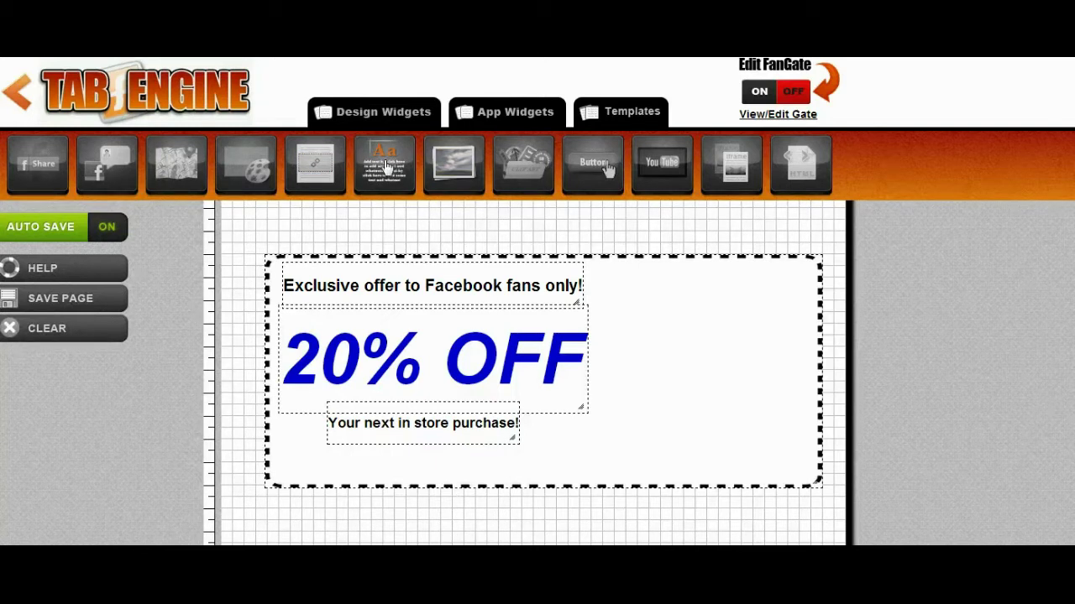
# Step: Add grey one-per-customer, no-combining fine print expiring 8/31/2013, moved left and wrapped to two lines
pyautogui.click(363, 484)
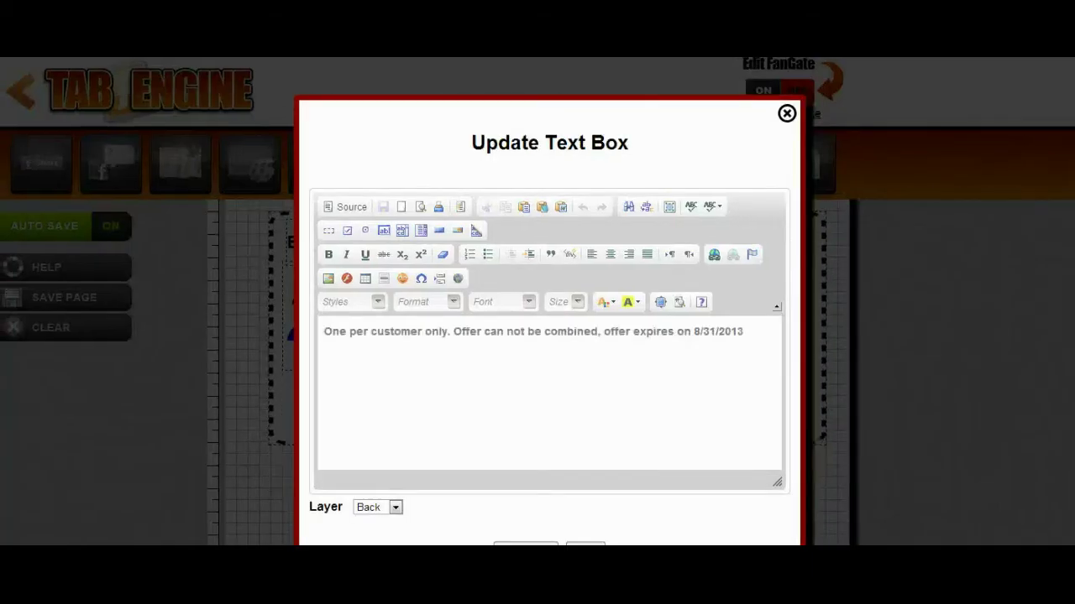
pyautogui.scroll(-1, 497, 336)
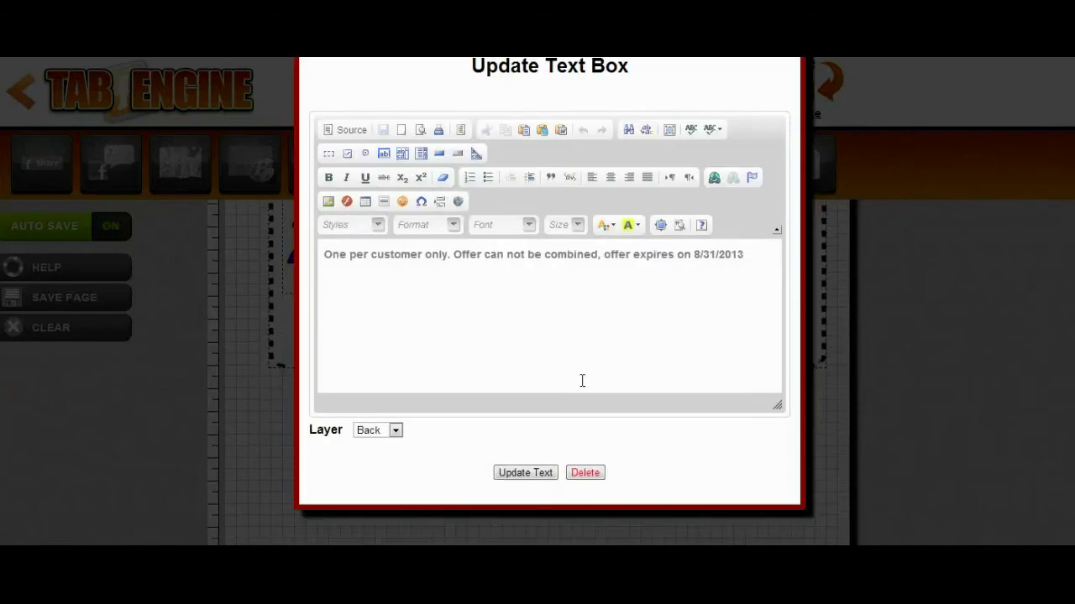
pyautogui.click(537, 475)
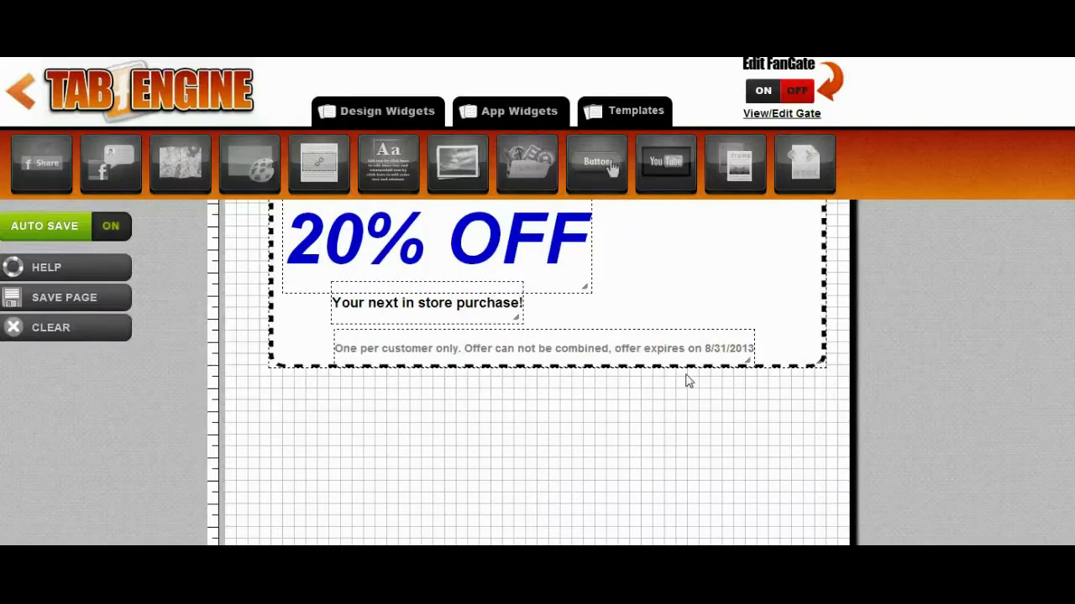
pyautogui.moveTo(685, 338); pyautogui.dragTo(636, 333)
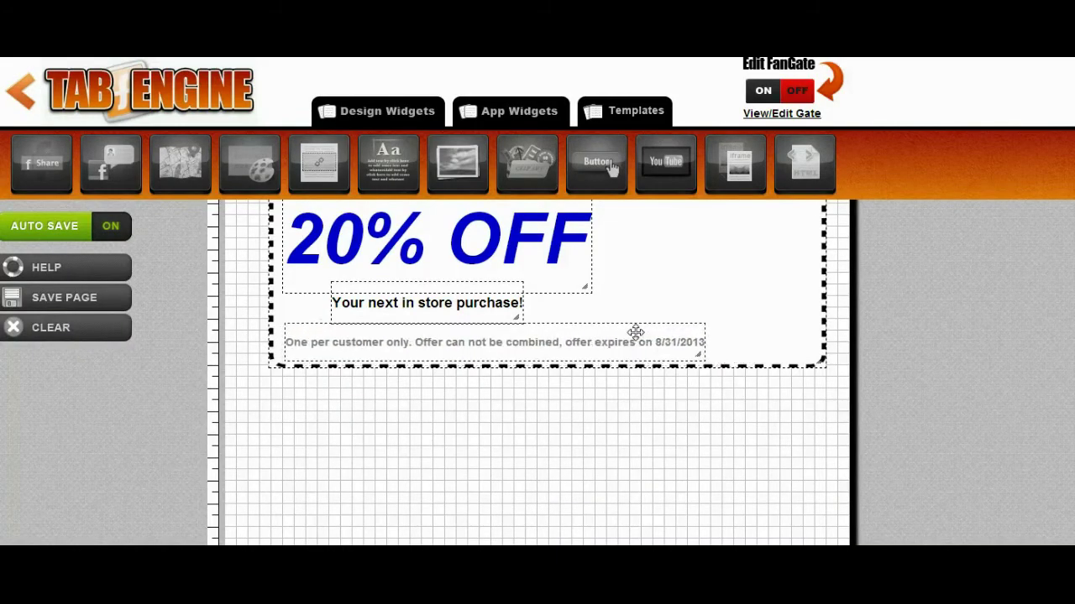
pyautogui.moveTo(698, 355); pyautogui.dragTo(551, 351)
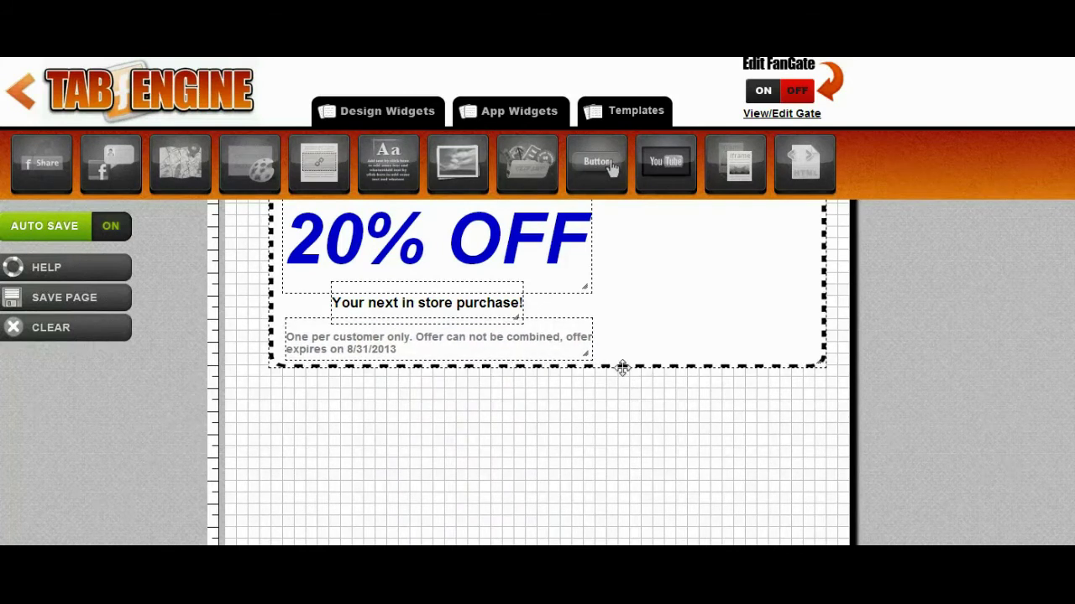
pyautogui.scroll(1, 621, 370)
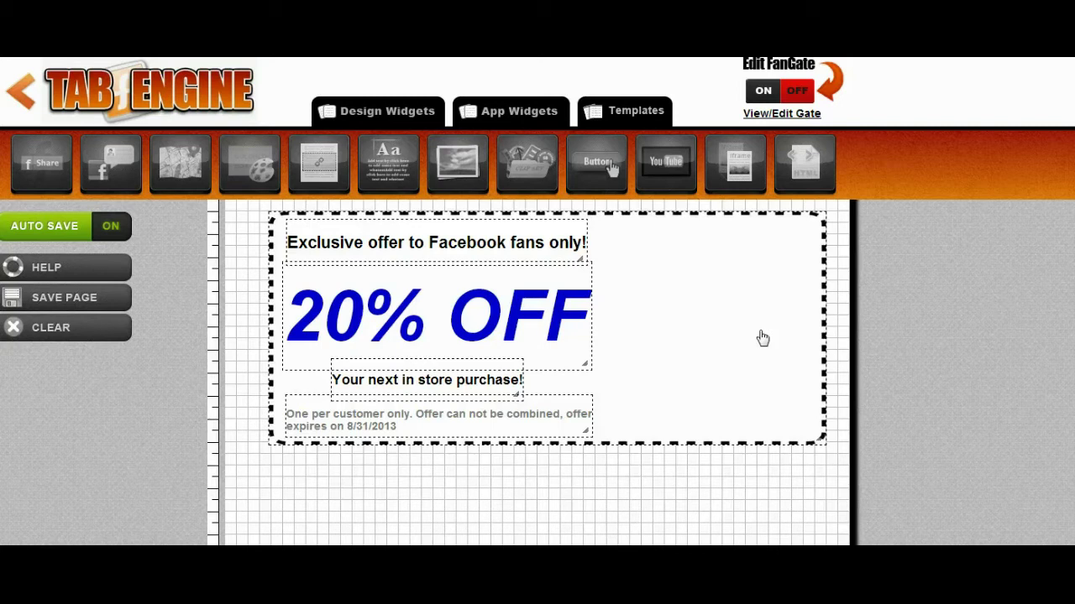
pyautogui.scroll(2, 763, 338)
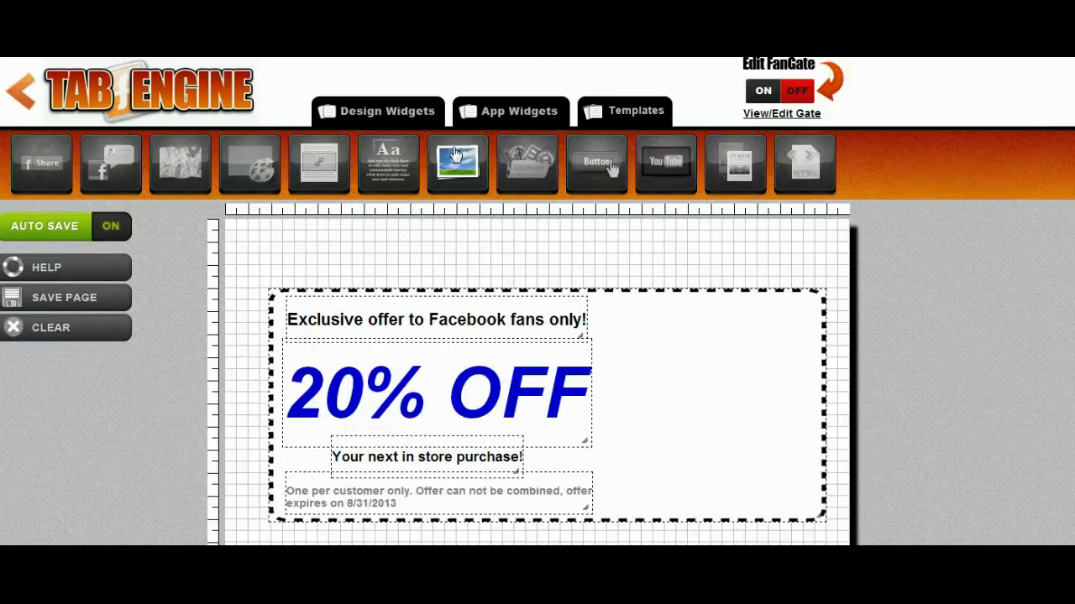
# Step: Upload a gold bracelet photo onto the coupon's right side and resize it to fit
pyautogui.moveTo(456, 153); pyautogui.dragTo(635, 325)
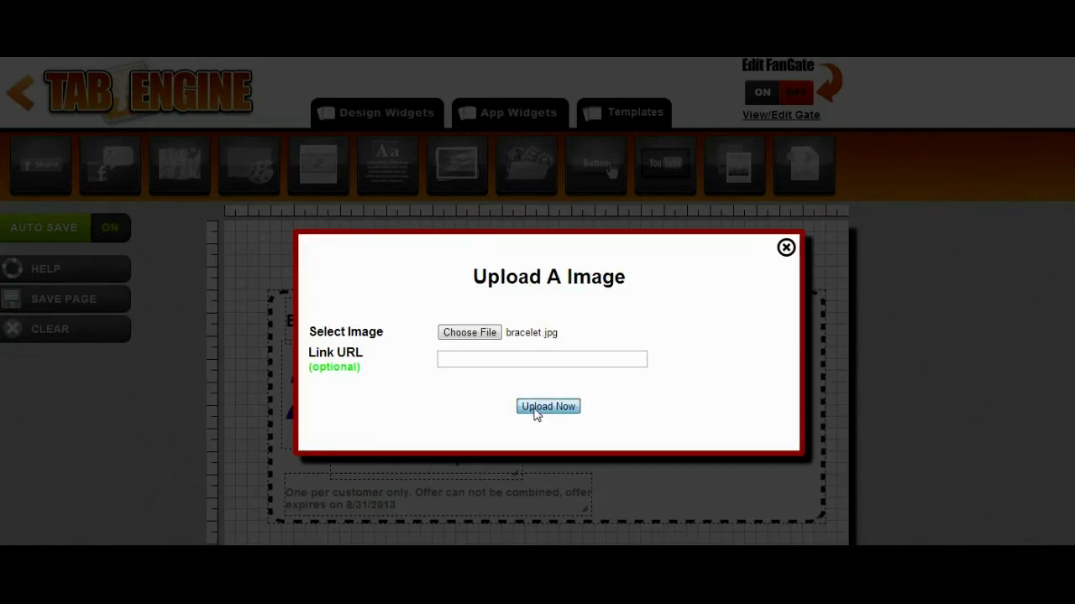
pyautogui.click(535, 412)
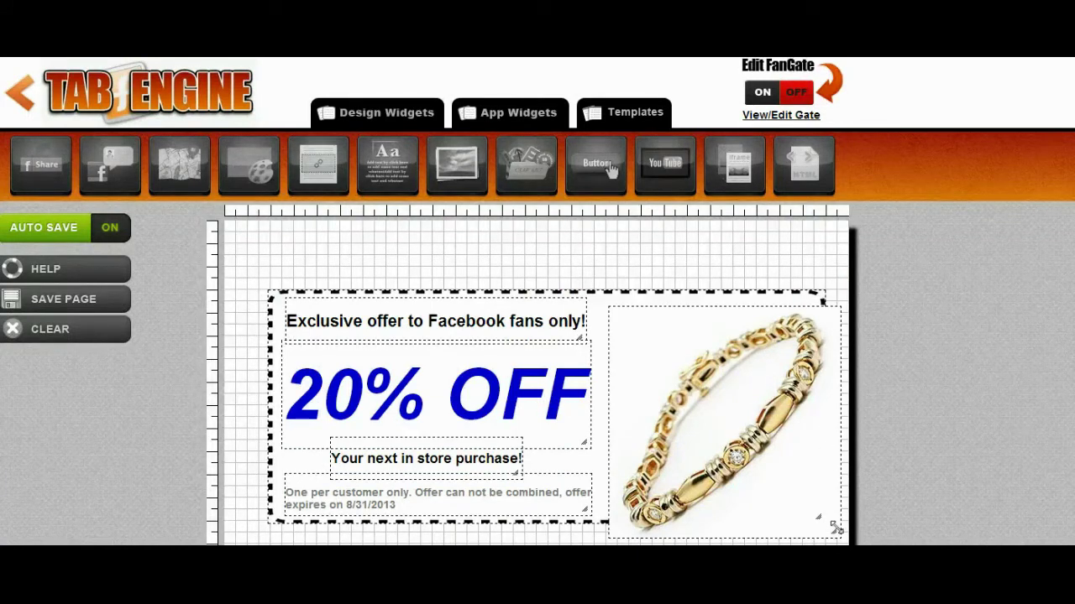
pyautogui.moveTo(832, 528); pyautogui.dragTo(803, 496)
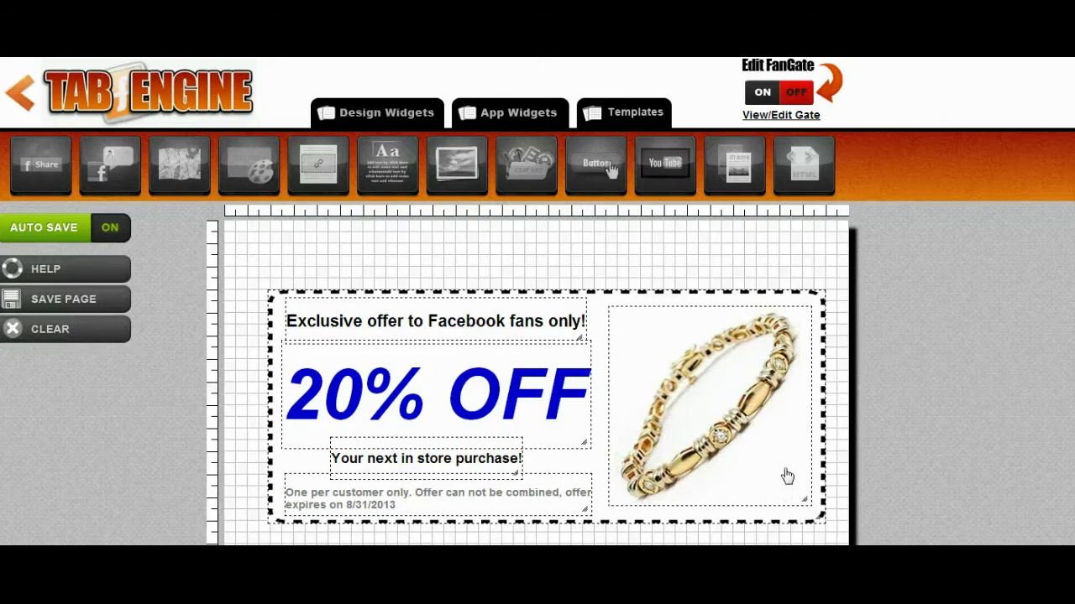
pyautogui.moveTo(799, 497); pyautogui.dragTo(804, 502)
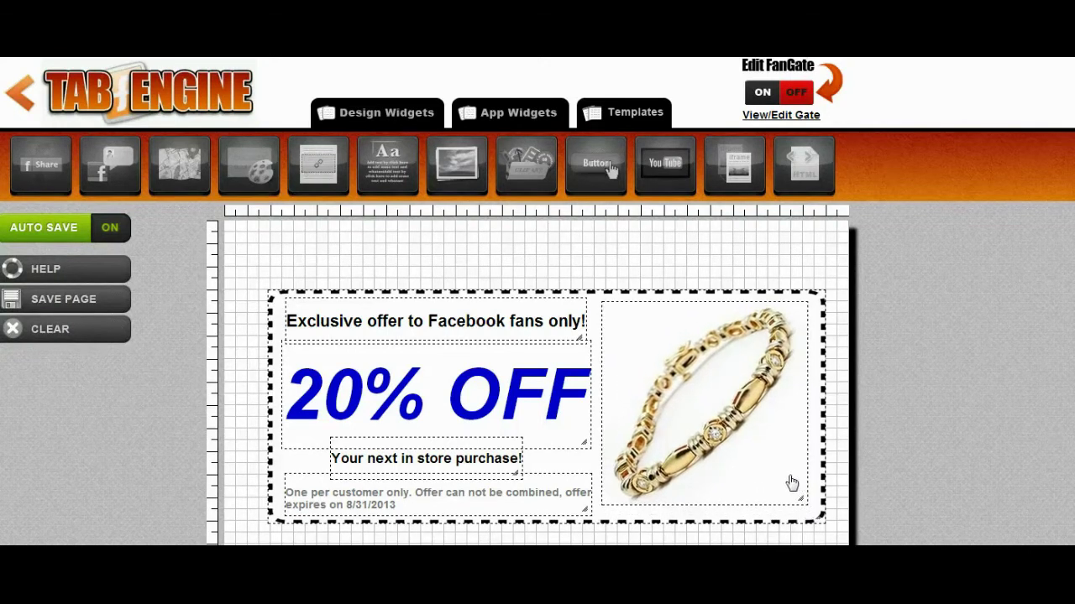
pyautogui.moveTo(795, 509); pyautogui.dragTo(778, 472)
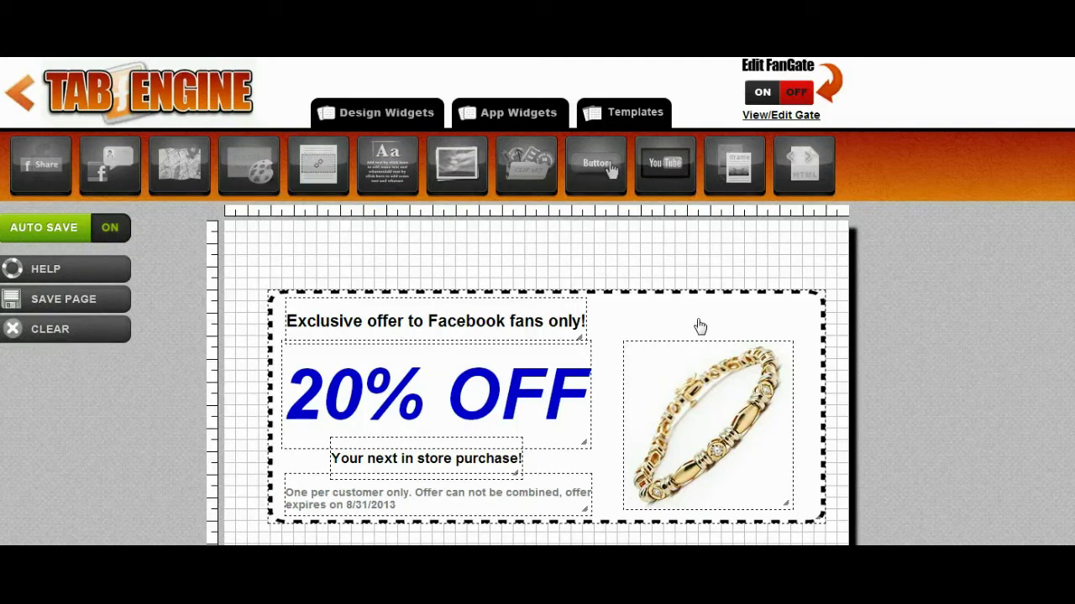
# Step: Add the store name 'Jay's Fine Jewls' as a small heading positioned above the bracelet photo
pyautogui.moveTo(386, 164); pyautogui.dragTo(655, 328)
pyautogui.click(636, 360)
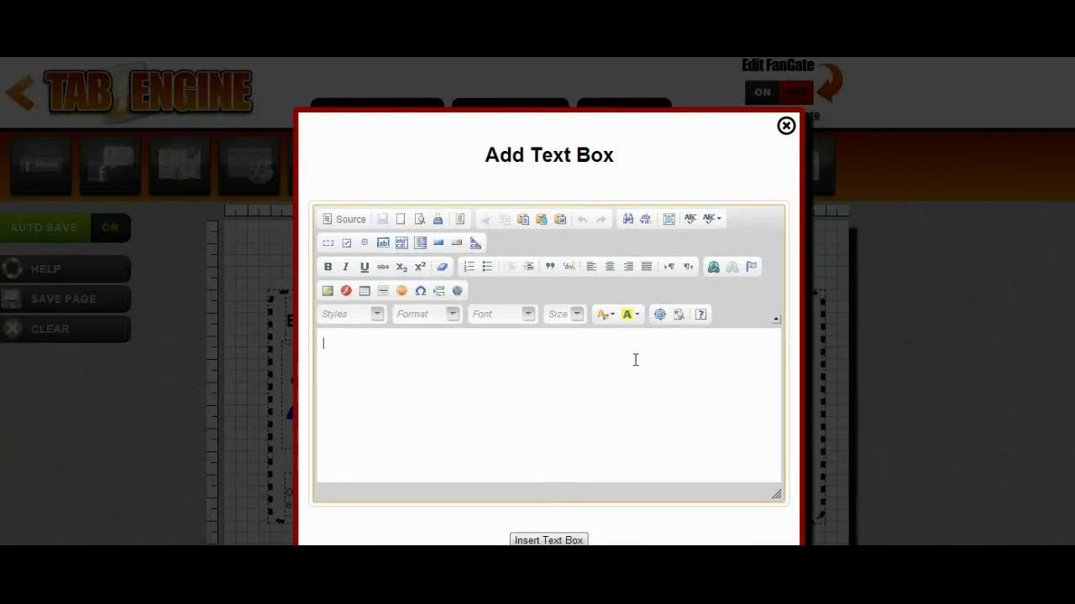
pyautogui.write("Jay's")
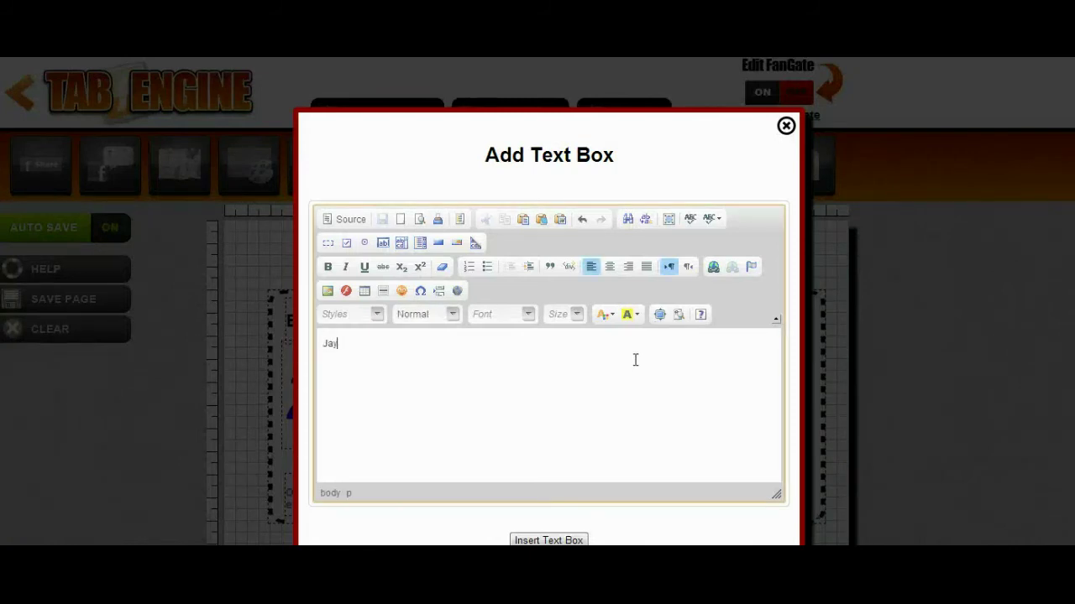
pyautogui.write(' Fine Jewls')
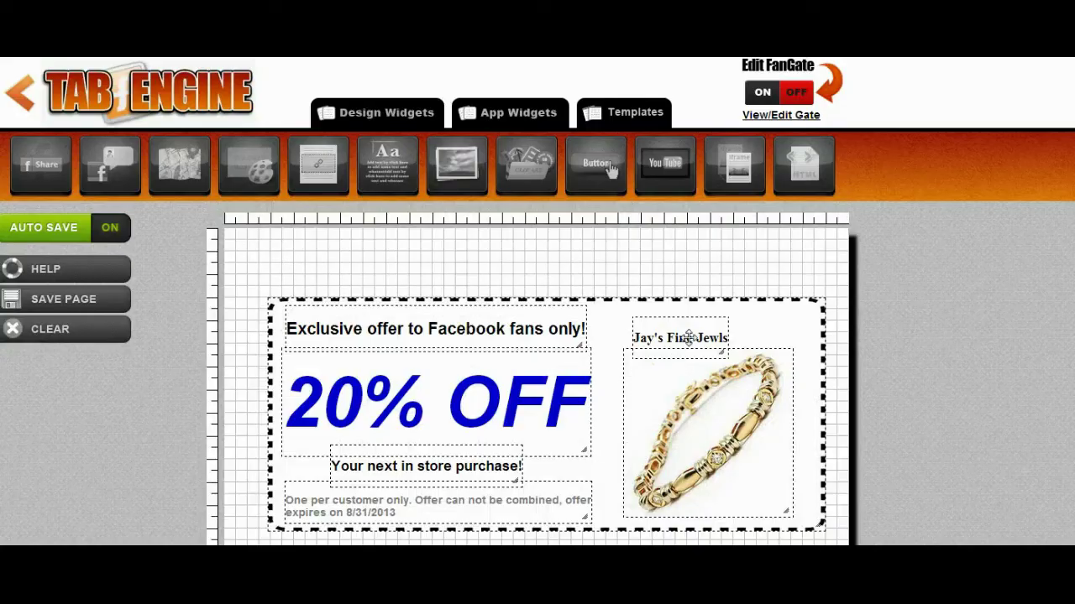
pyautogui.moveTo(688, 323); pyautogui.dragTo(710, 310)
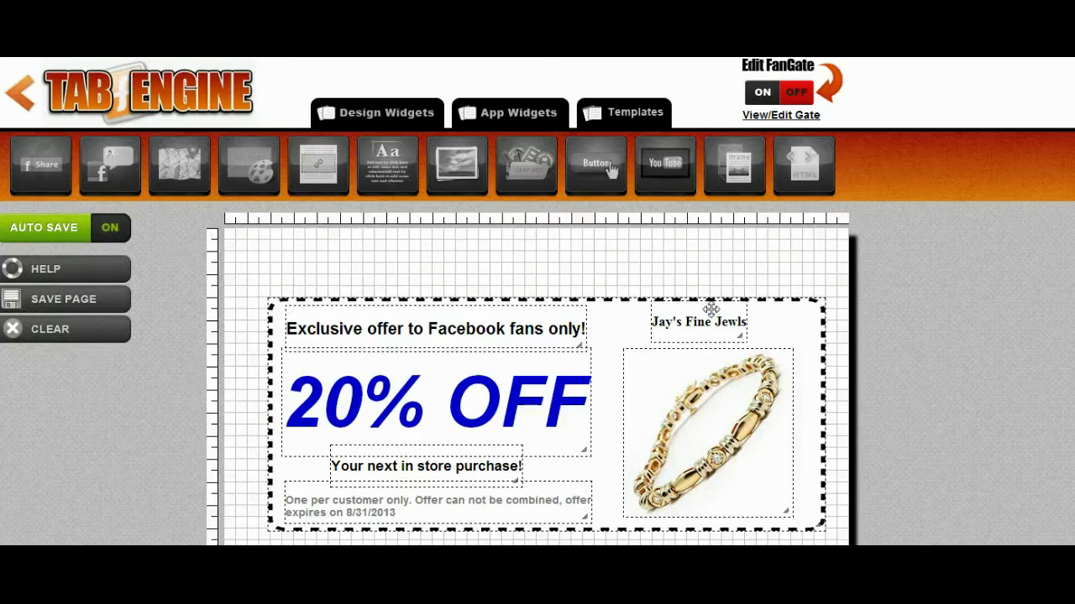
pyautogui.moveTo(711, 310); pyautogui.dragTo(721, 318)
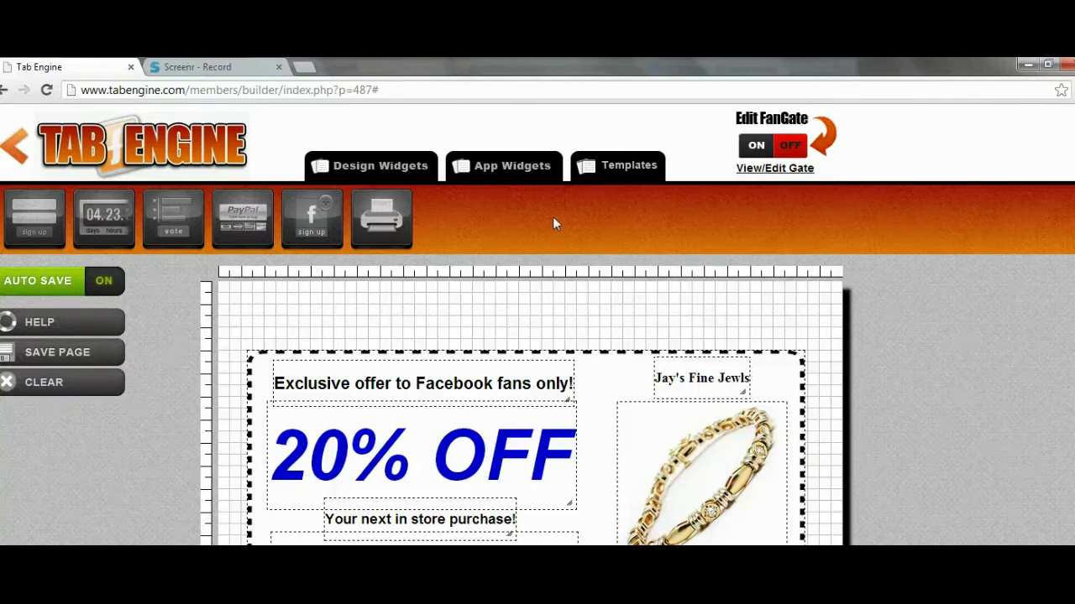
# Step: Add a print button above the coupon's top-right corner and enlarge it slightly
pyautogui.moveTo(369, 215); pyautogui.dragTo(786, 314)
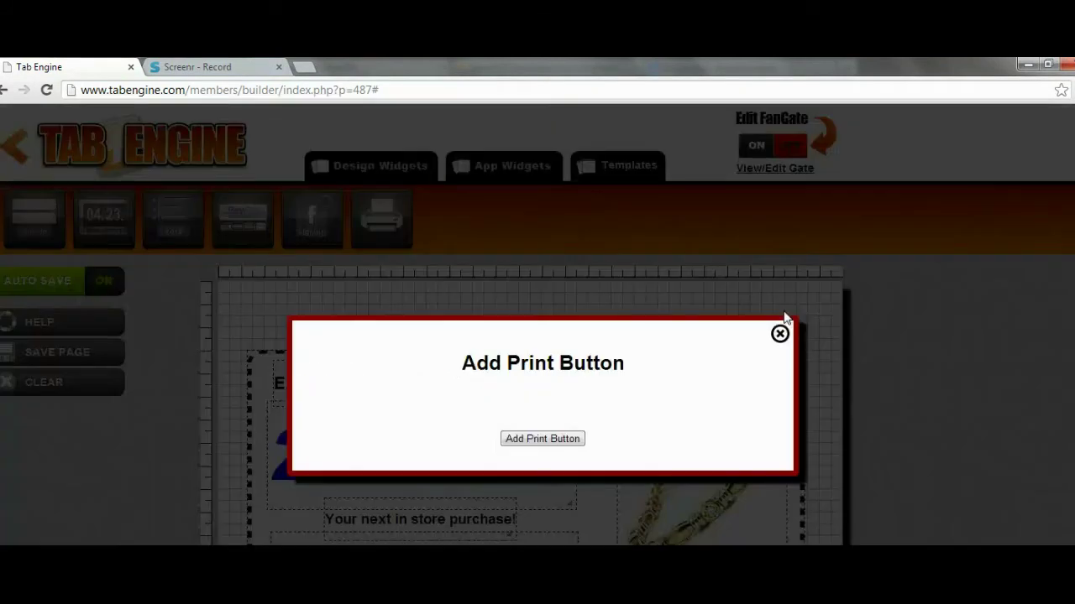
pyautogui.click(565, 442)
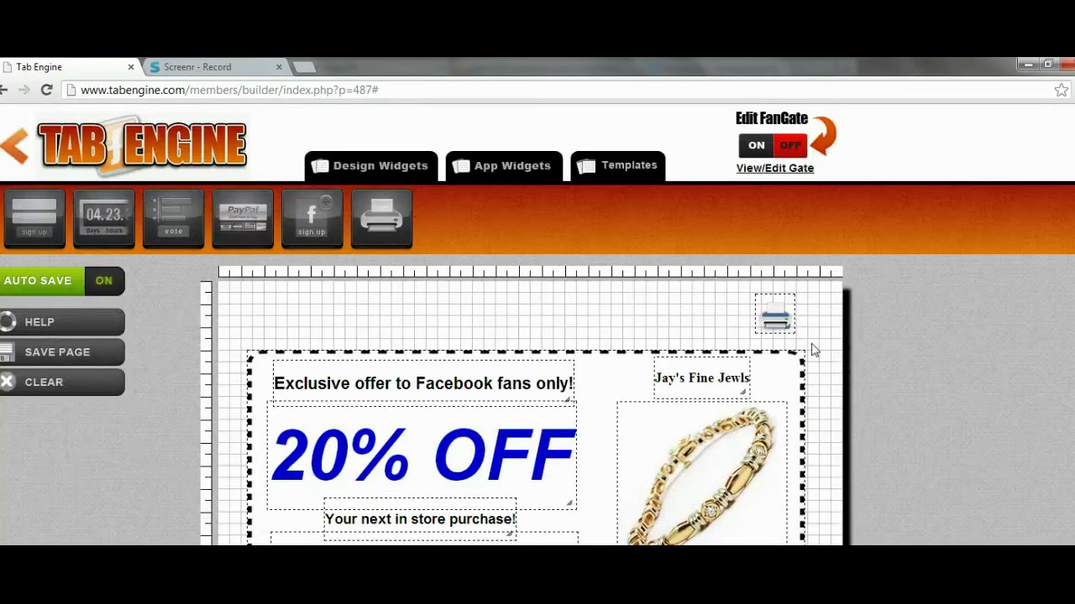
pyautogui.moveTo(791, 329)
pyautogui.mouseDown()
pyautogui.moveTo(831, 370)
pyautogui.moveTo(783, 317)
pyautogui.moveTo(777, 323)
pyautogui.mouseUp()
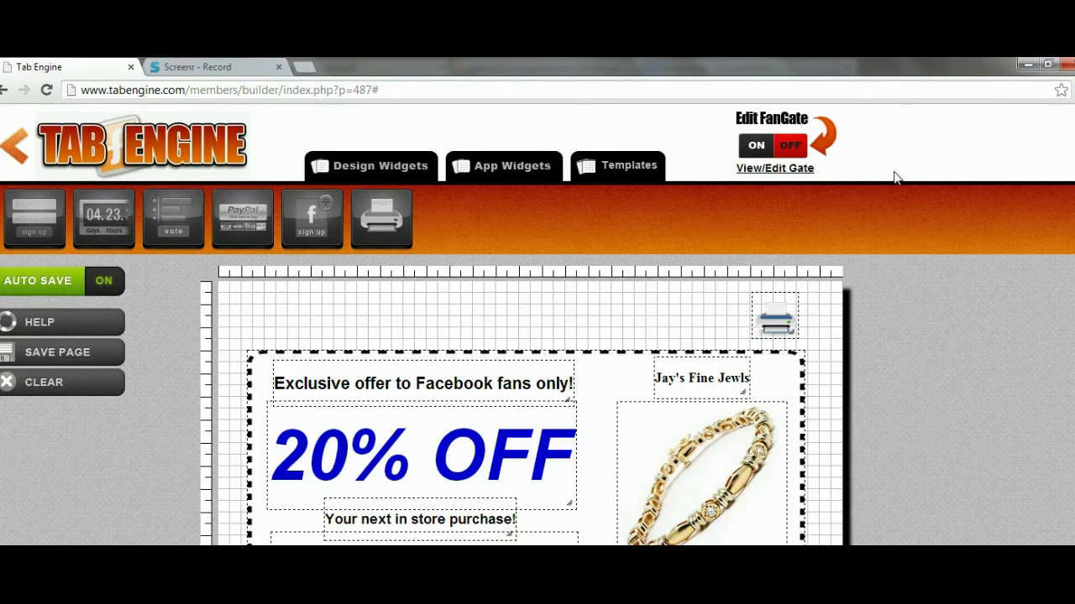
# Step: Switch the fan gate ON and set glove_hand.jpg 'LIKE US To Continue' as its graphic
pyautogui.click(779, 147)
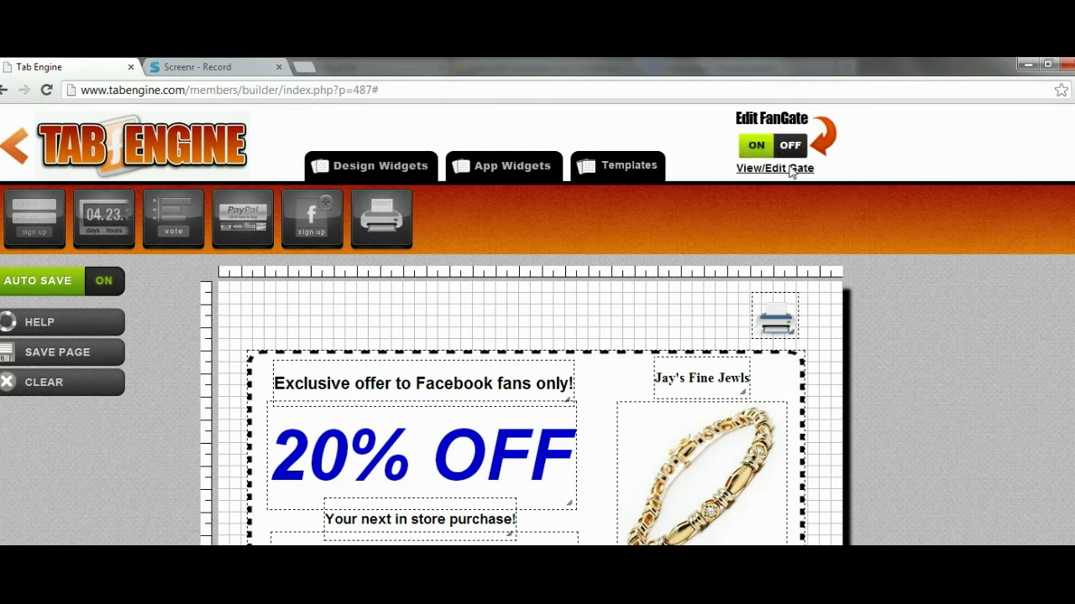
pyautogui.click(793, 169)
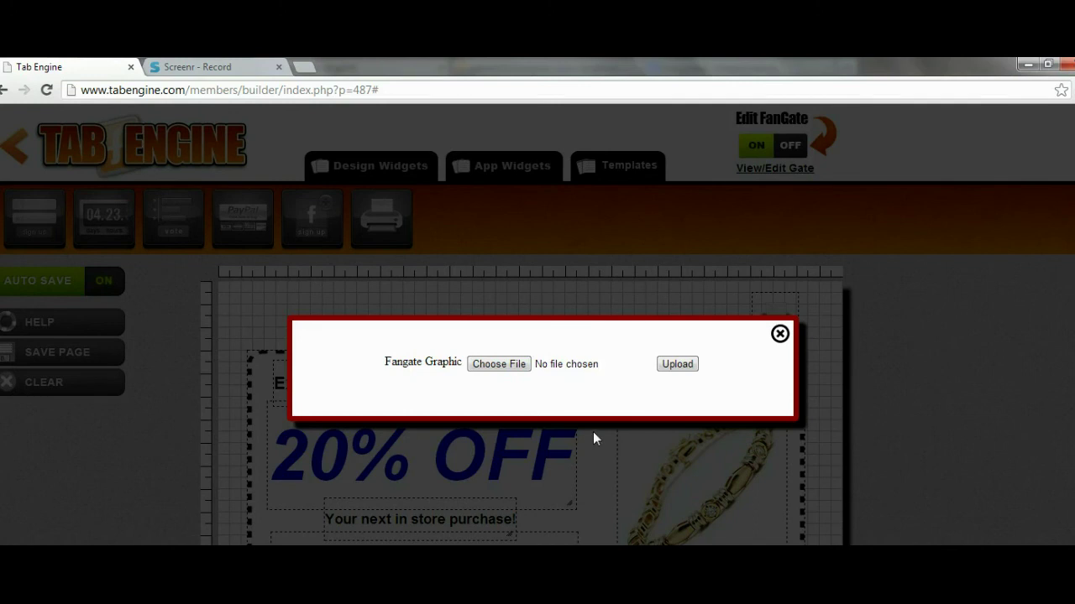
pyautogui.click(527, 377)
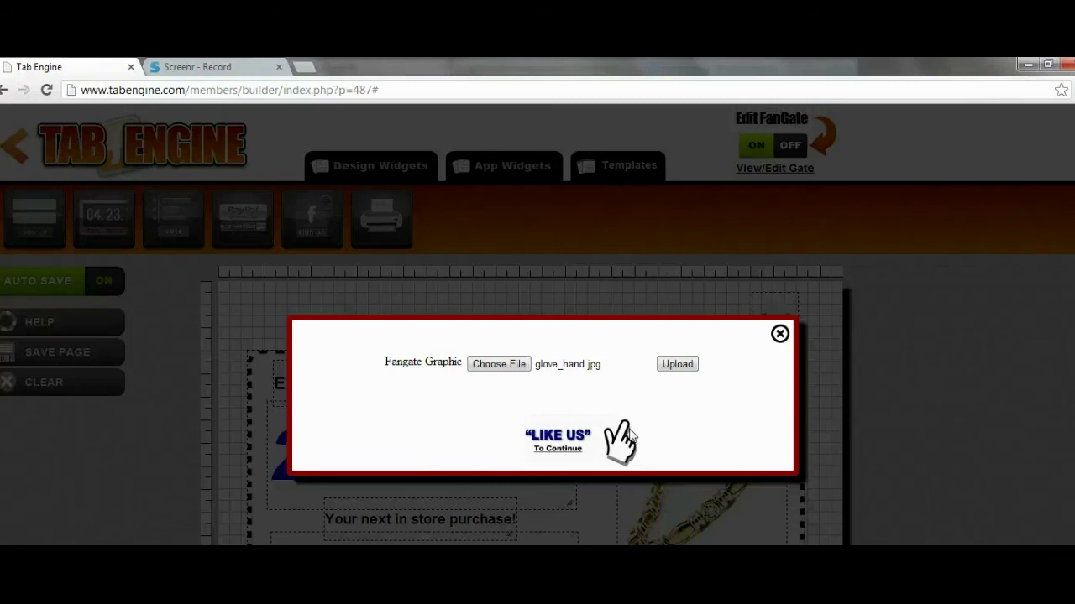
pyautogui.click(780, 335)
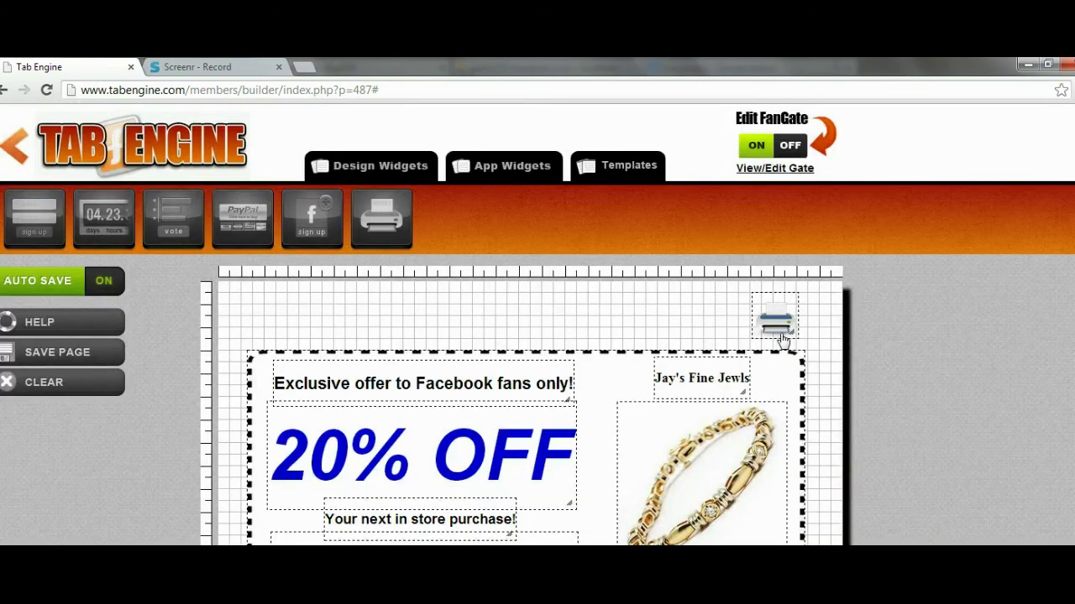